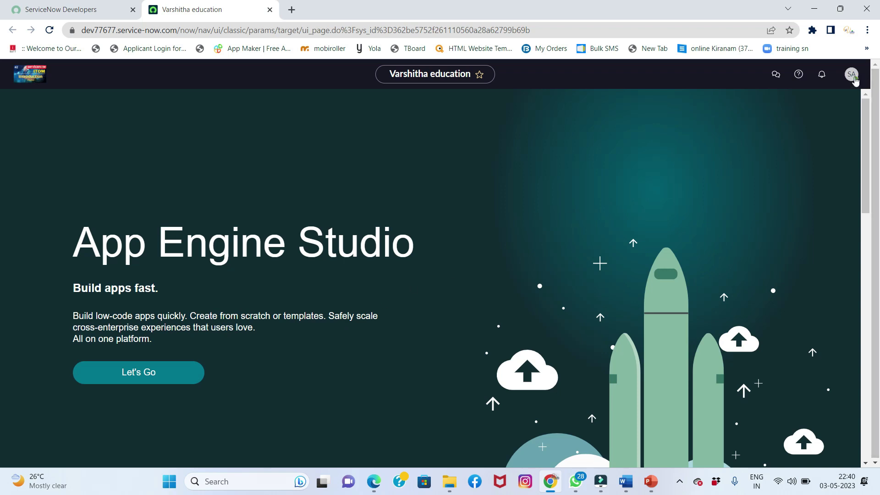
# Filter the All navigation menu for 'prod'.
pyautogui.click(855, 81)
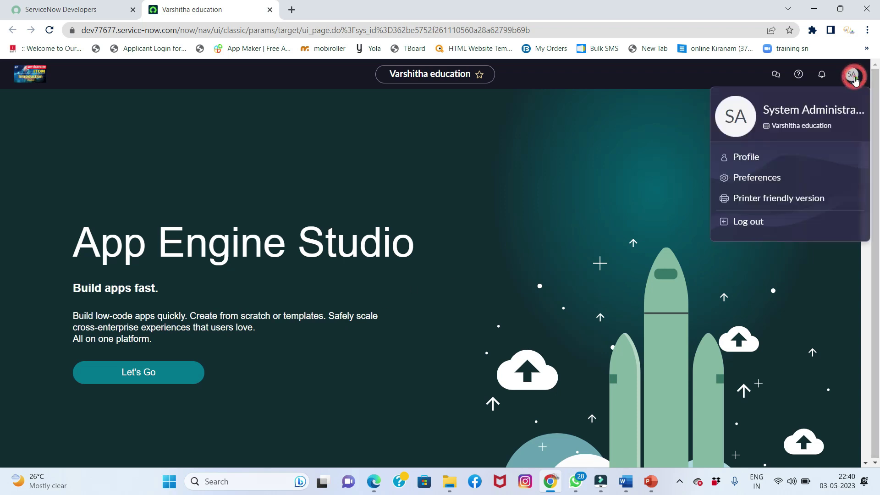
pyautogui.click(660, 156)
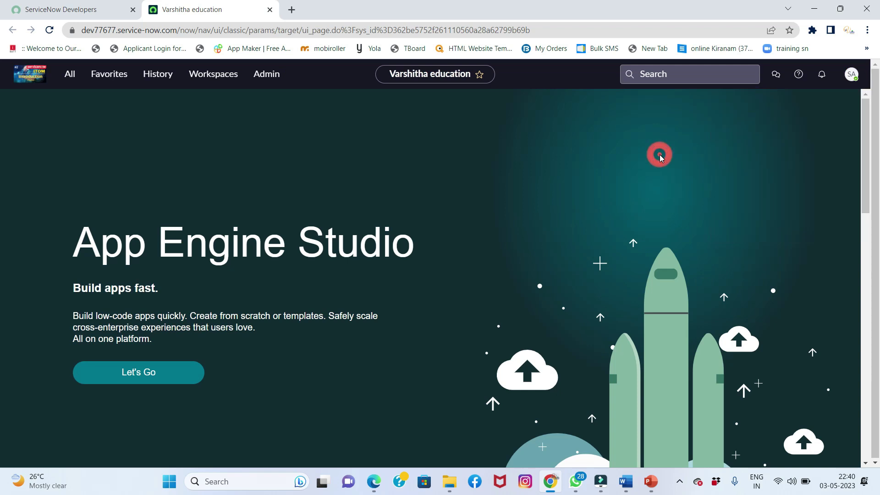
pyautogui.click(70, 77)
pyautogui.click(80, 107)
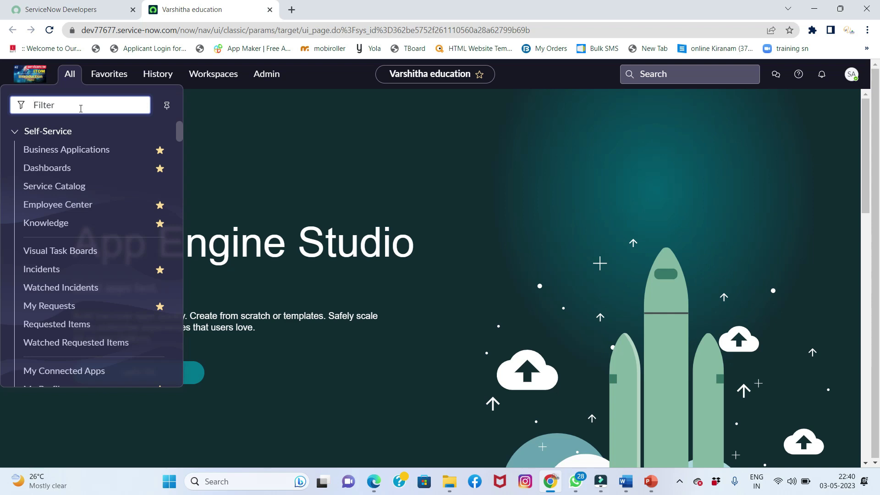
pyautogui.write('prod')
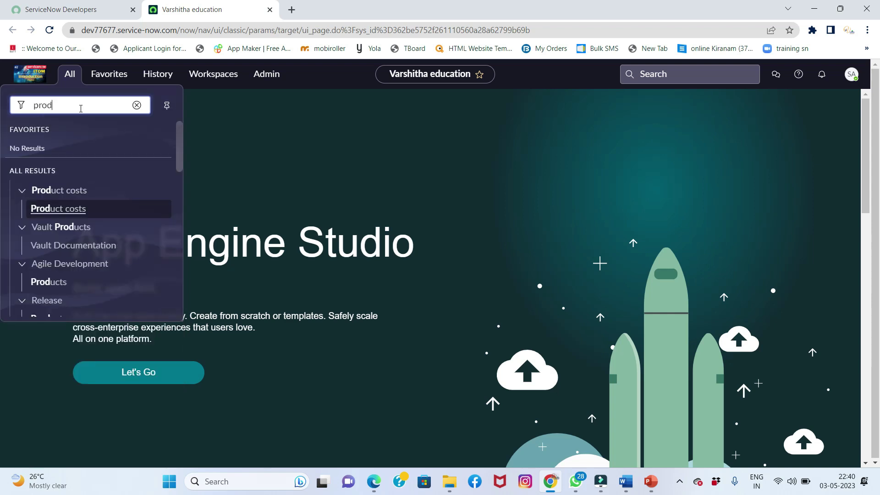
# Open the Product costs list and then its first record.
pyautogui.click(77, 211)
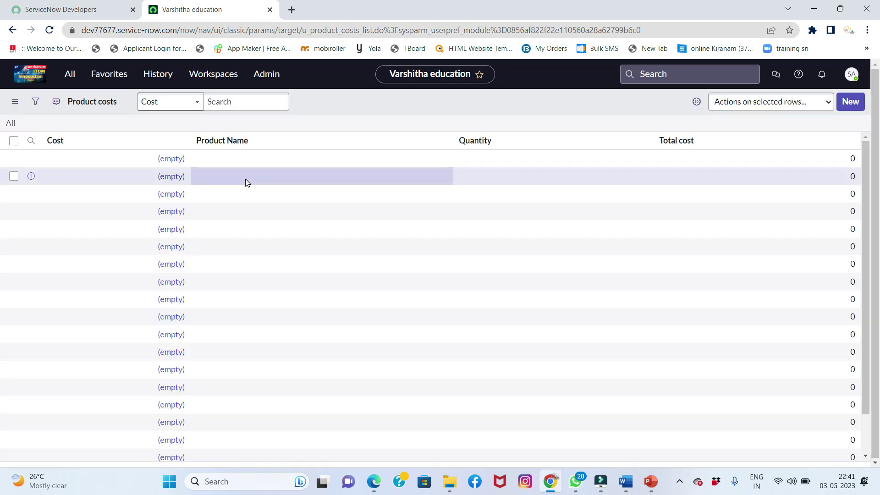
pyautogui.scroll(-1, 277, 188)
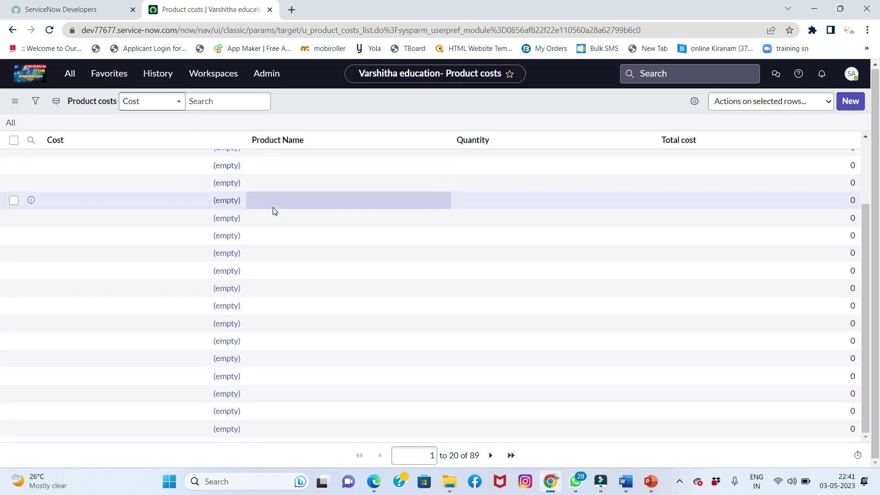
pyautogui.scroll(1, 273, 183)
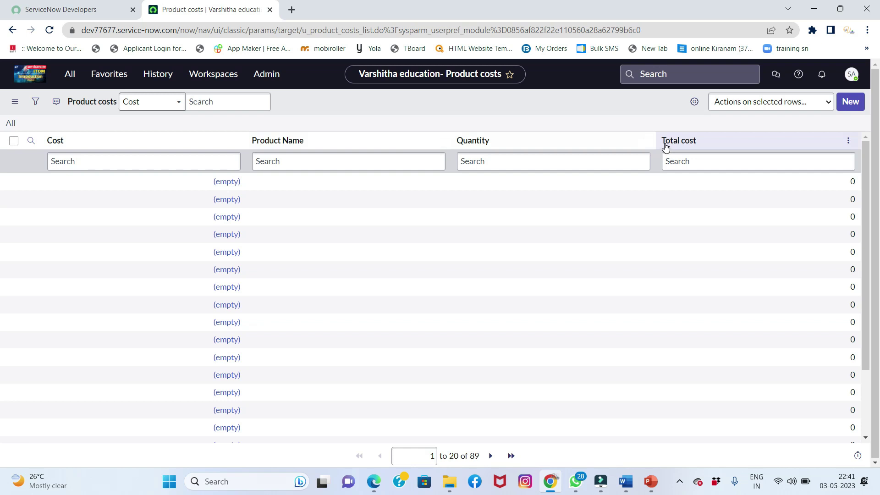
pyautogui.click(218, 182)
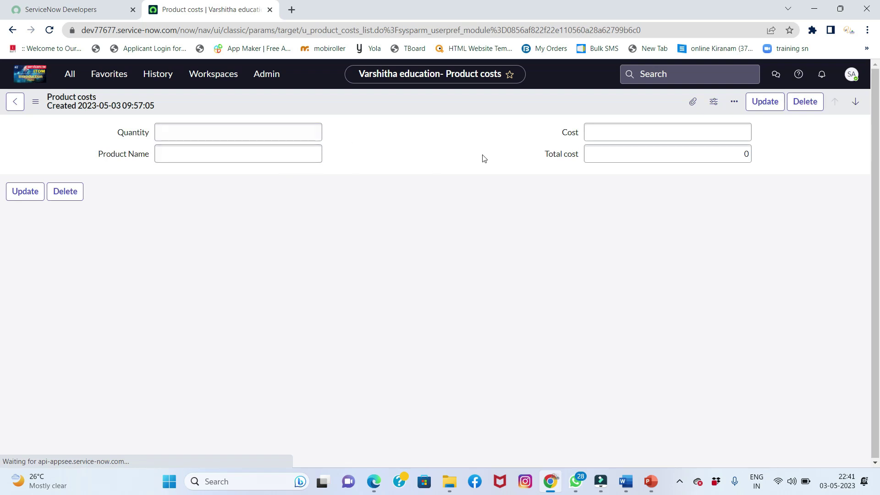
# Open the u_product_costs table definition through Configure > Table on the record's form header.
pyautogui.rightClick(426, 108)
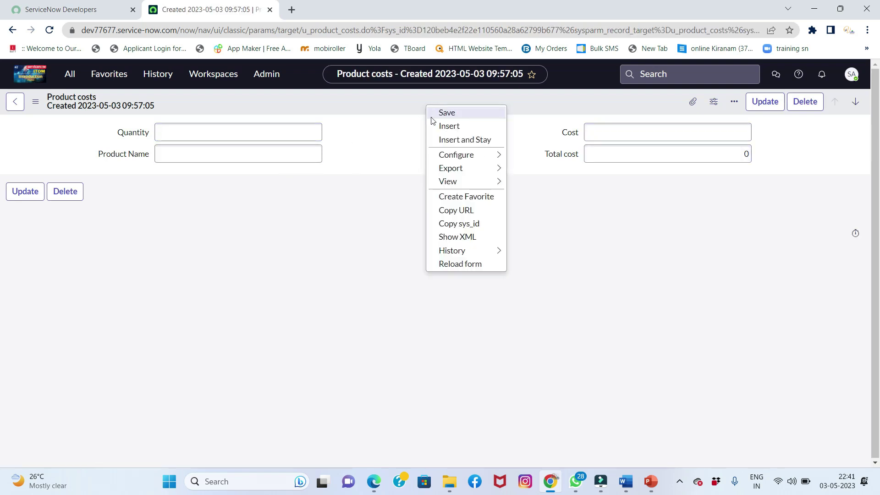
pyautogui.moveTo(448, 158)
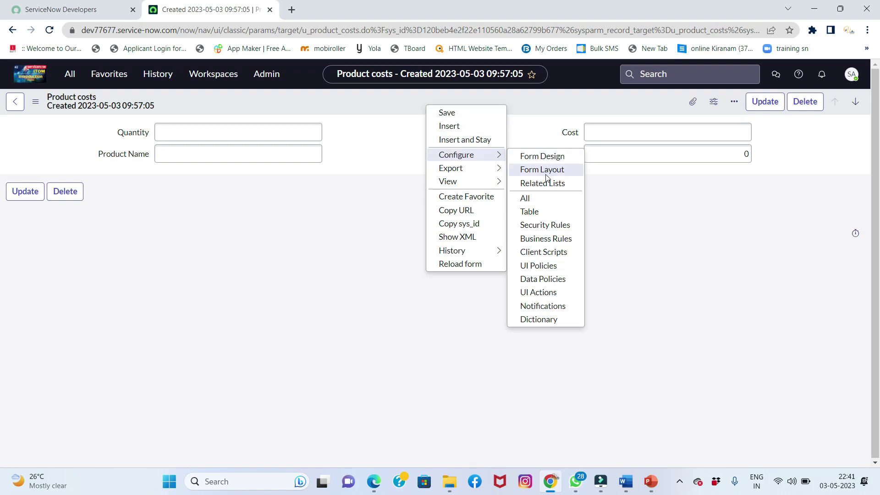
pyautogui.click(541, 212)
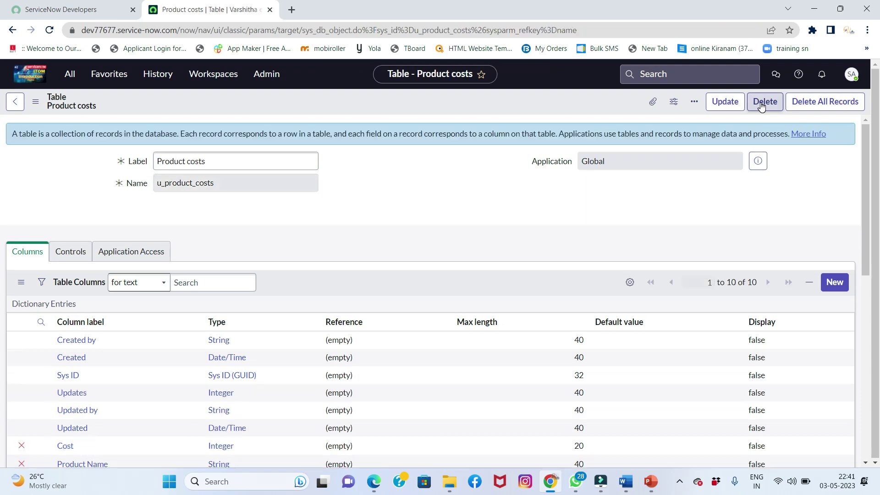
# Delete the Product costs table, confirming with 'delete' and waiting out the unresponsive page.
pyautogui.click(761, 107)
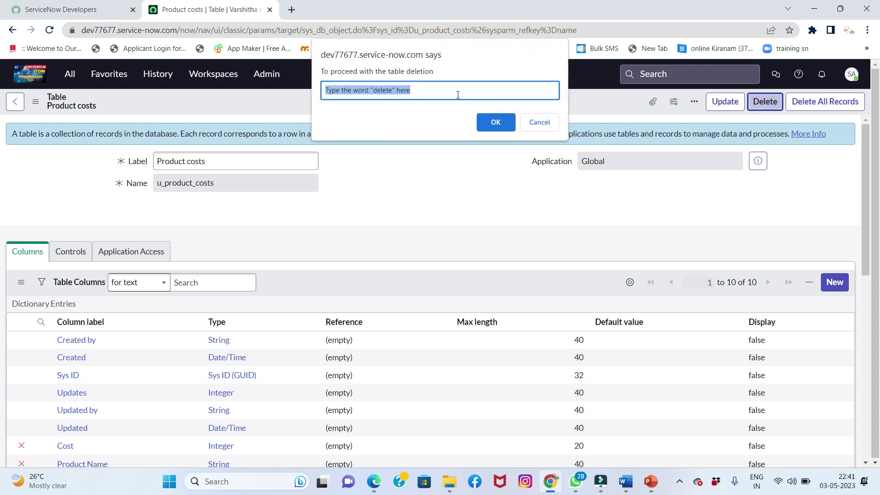
pyautogui.write('delete')
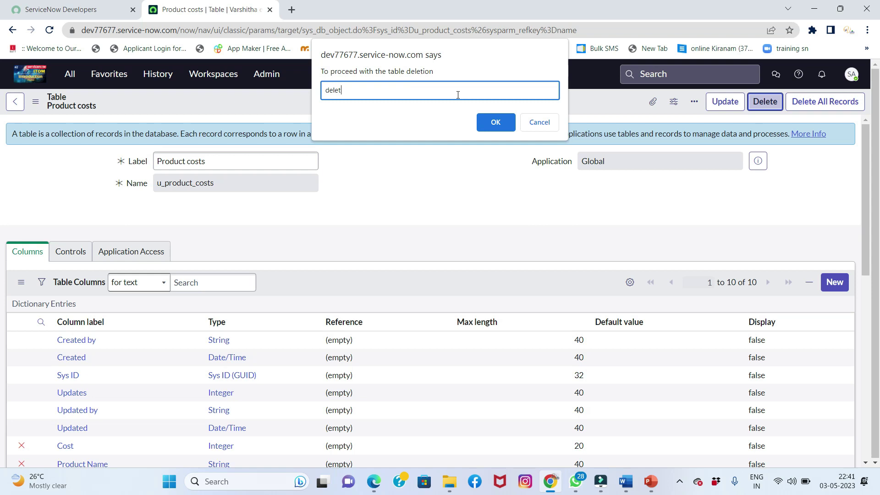
pyautogui.click(504, 124)
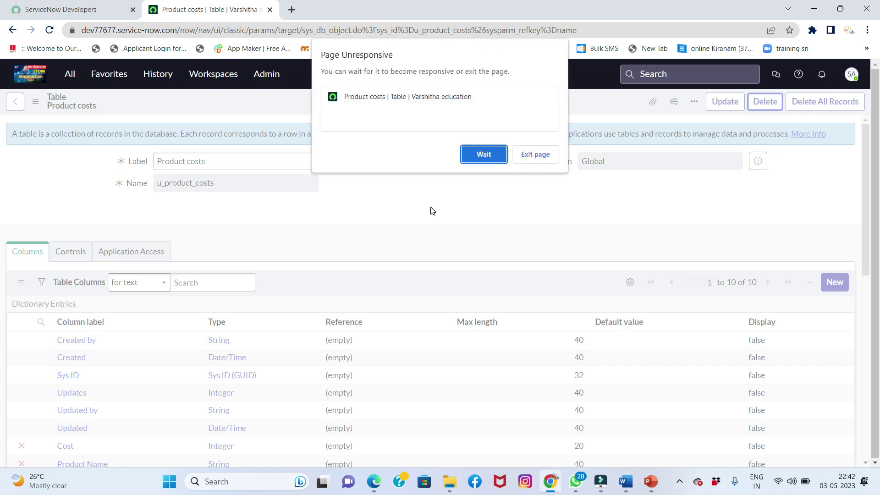
pyautogui.click(475, 157)
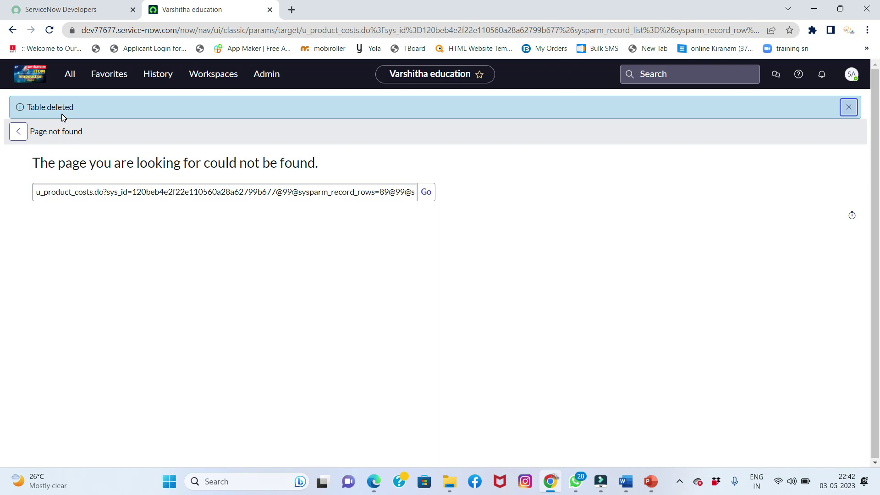
# Pin the navigator, clear the old filter, and go to sys_metadata_delete.LIST.
pyautogui.click(70, 75)
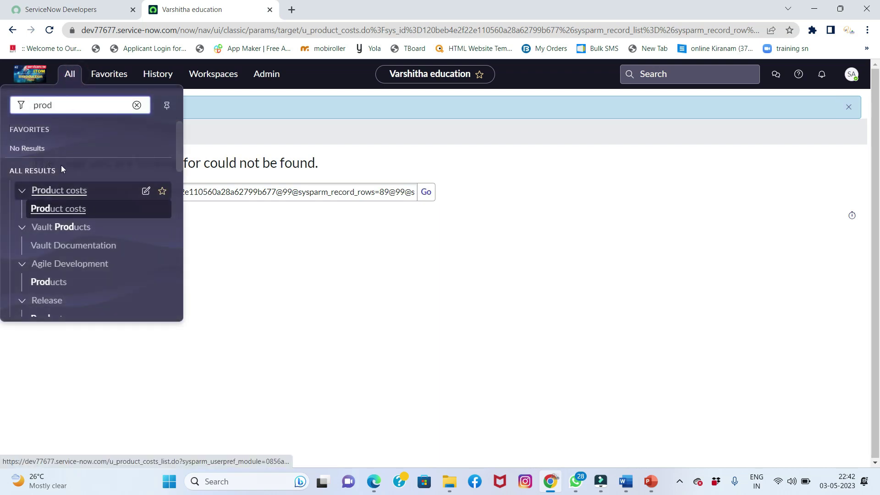
pyautogui.click(136, 105)
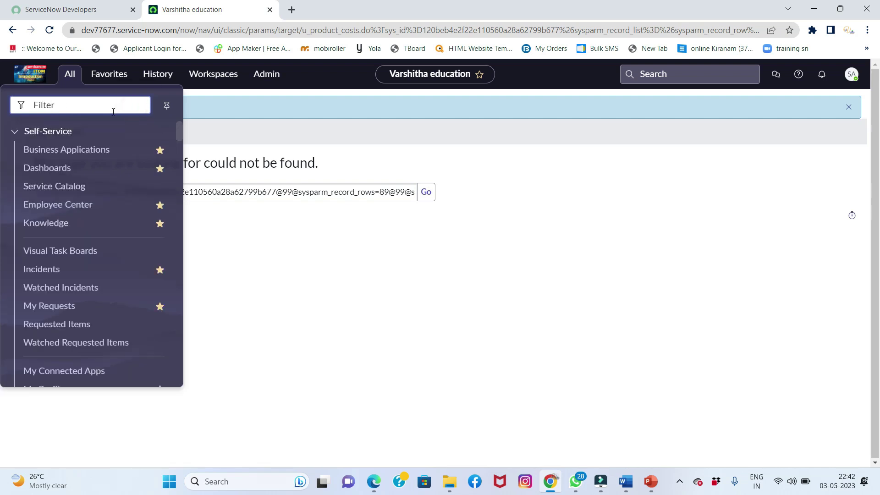
pyautogui.click(96, 107)
pyautogui.click(167, 105)
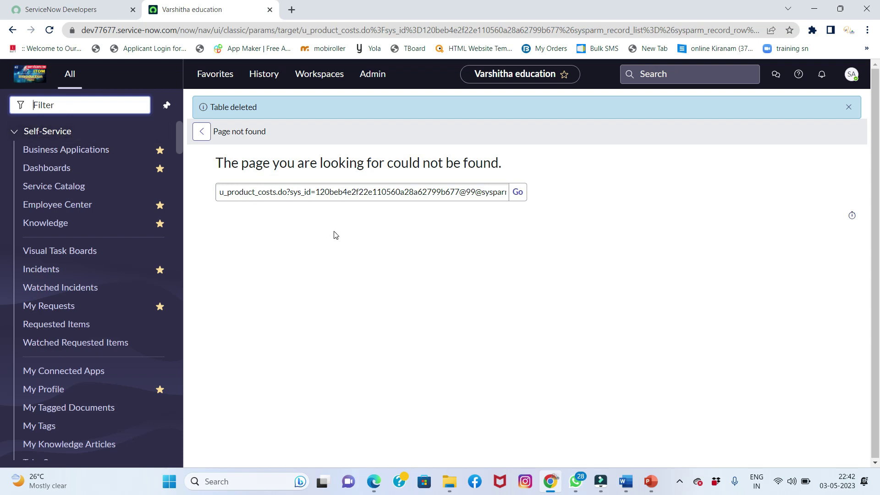
pyautogui.write('sys')
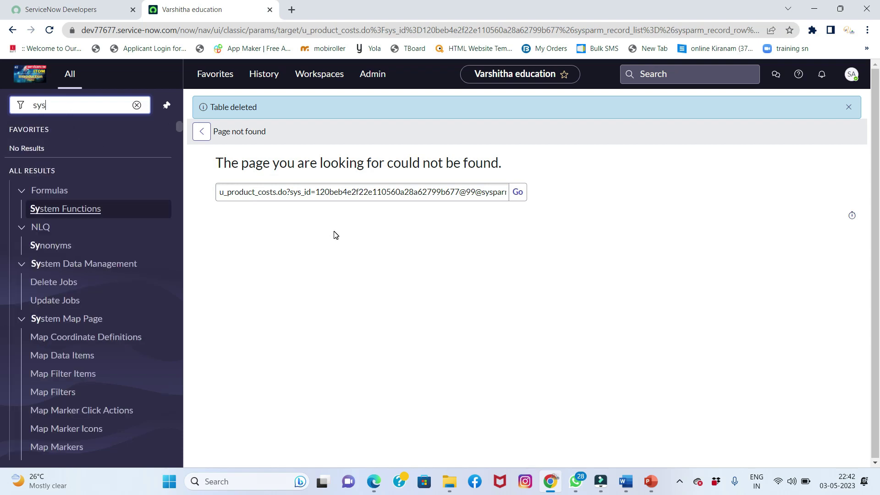
pyautogui.write('_')
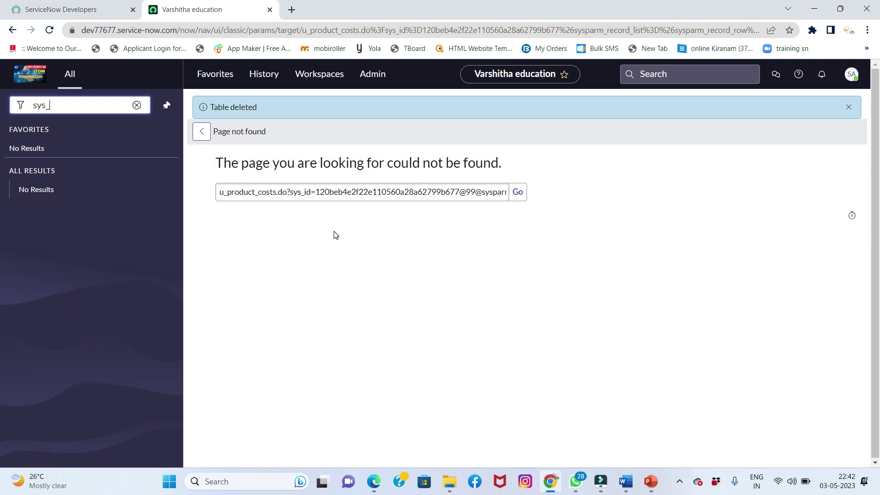
pyautogui.write('metadata_delete')
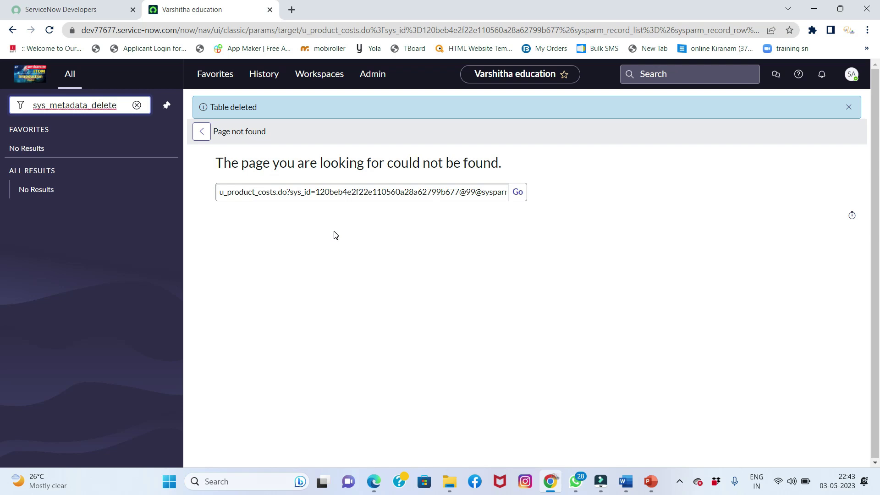
pyautogui.write('.LIST')
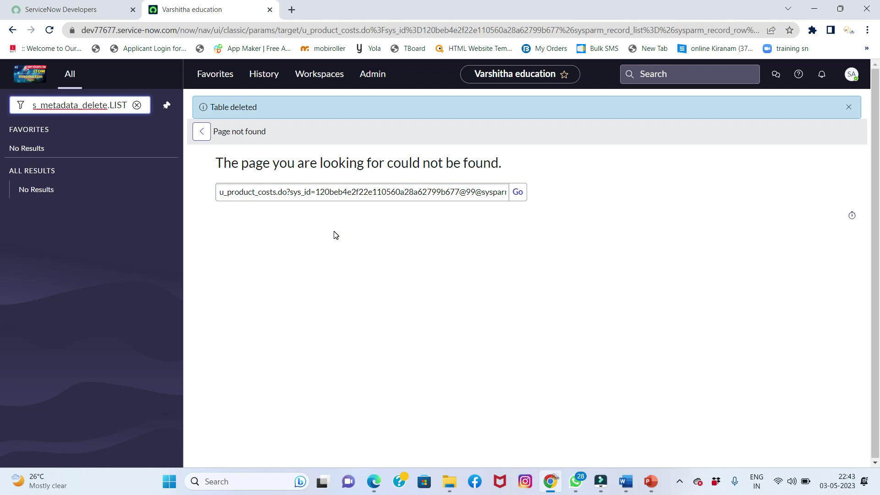
pyautogui.press('Return')
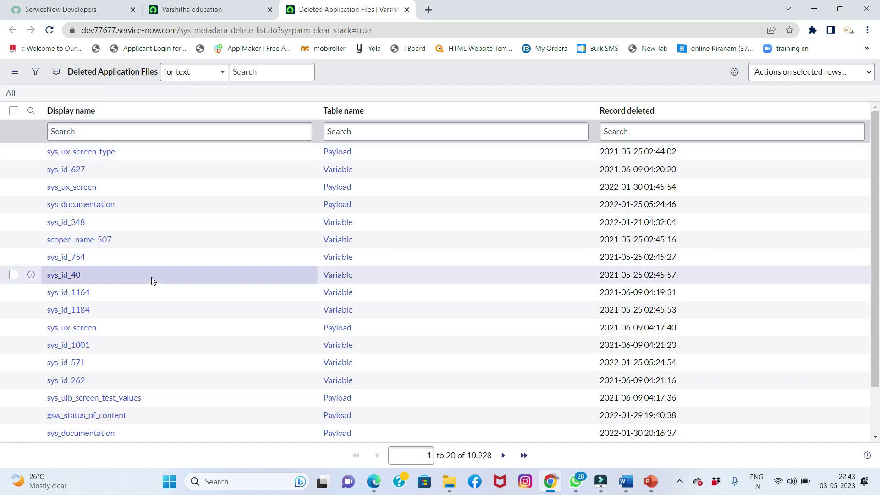
# Search the Display name column for 'product cost', leaving four Product costs entries.
pyautogui.scroll(-1, 152, 279)
pyautogui.scroll(1, 152, 281)
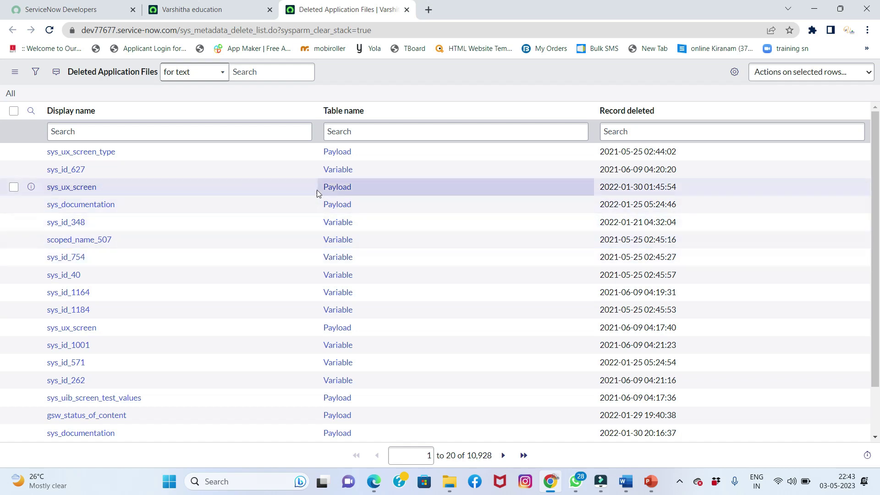
pyautogui.click(175, 133)
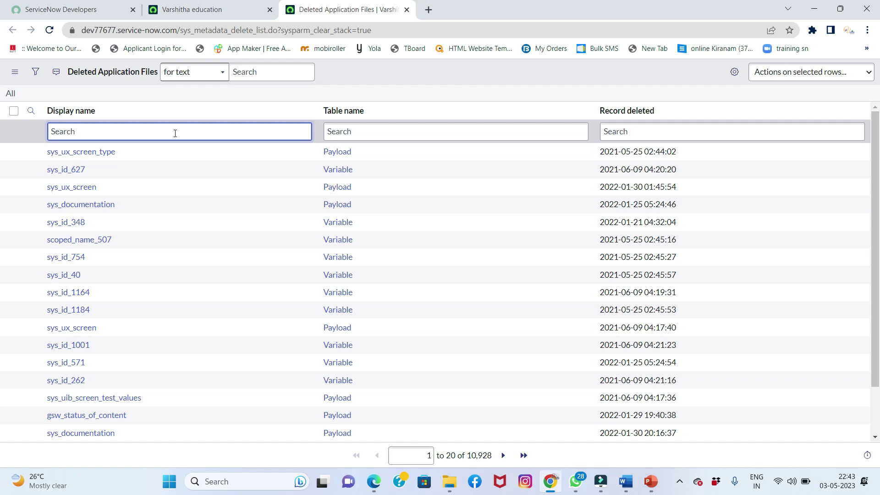
pyautogui.write('por')
pyautogui.press('BackSpace')
pyautogui.press('BackSpace')
pyautogui.write('r')
pyautogui.write('oduct')
pyautogui.write('_c')
pyautogui.write(' cost')
pyautogui.press('Return')
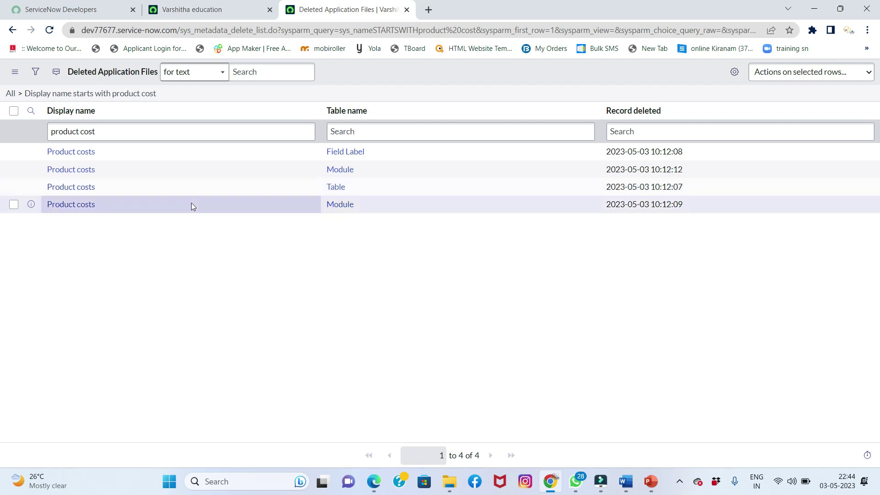
# Open the deleted Product costs Table record and review its 21 descendant deleted files.
pyautogui.click(82, 192)
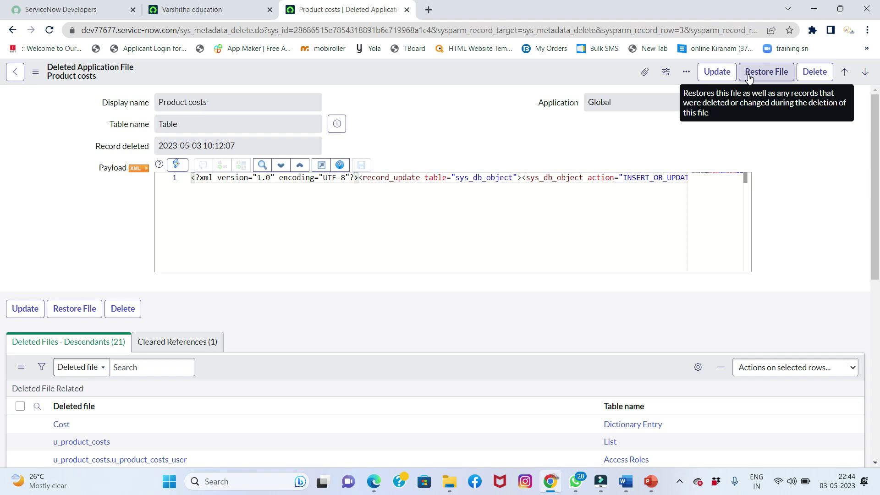
pyautogui.scroll(-3, 287, 318)
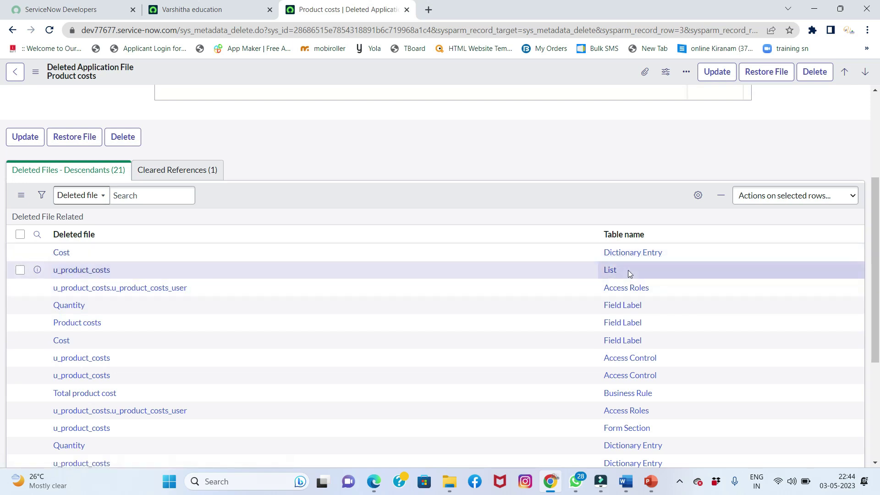
pyautogui.scroll(-3, 426, 314)
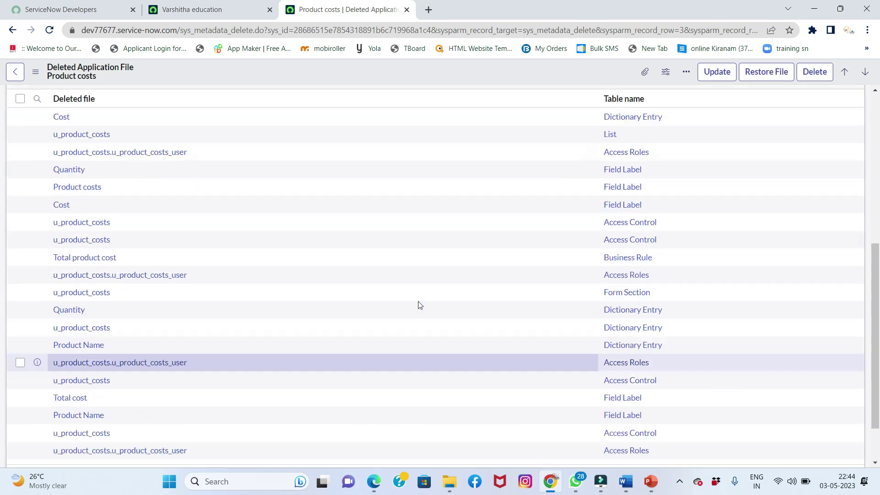
pyautogui.scroll(4, 416, 304)
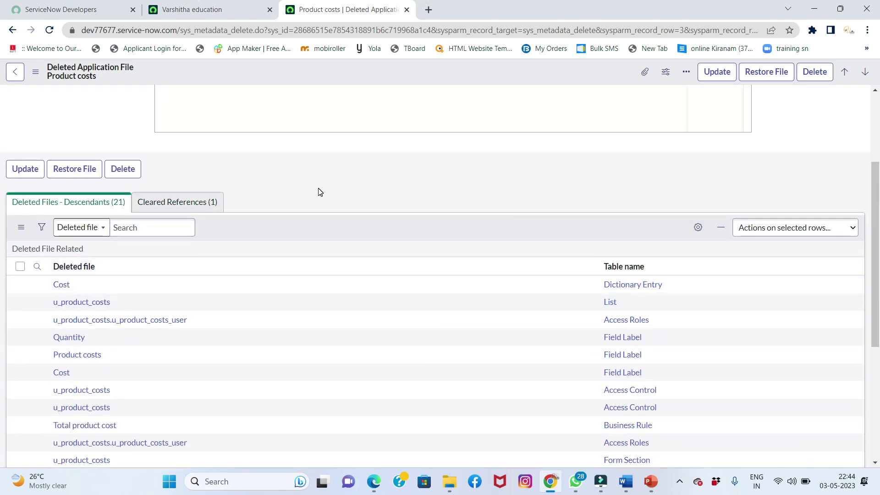
pyautogui.scroll(3, 319, 191)
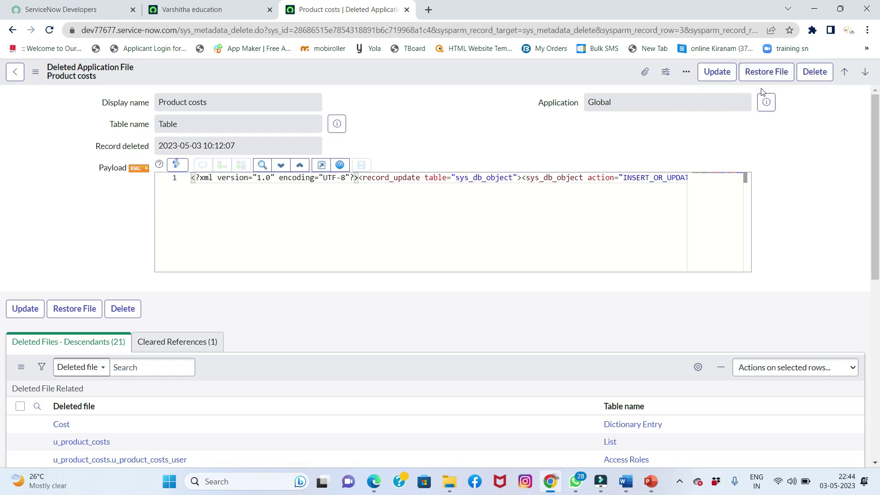
# Restore the deleted Product costs table file, confirming and then closing the progress report.
pyautogui.click(758, 73)
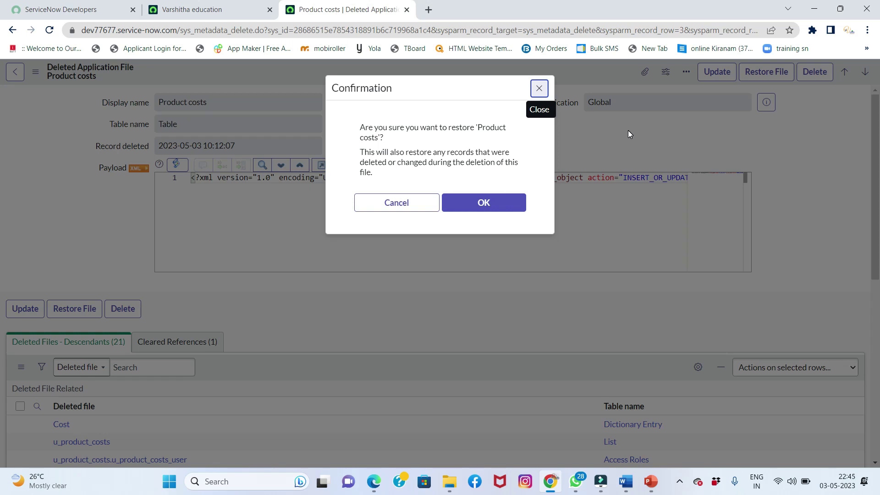
pyautogui.click(501, 203)
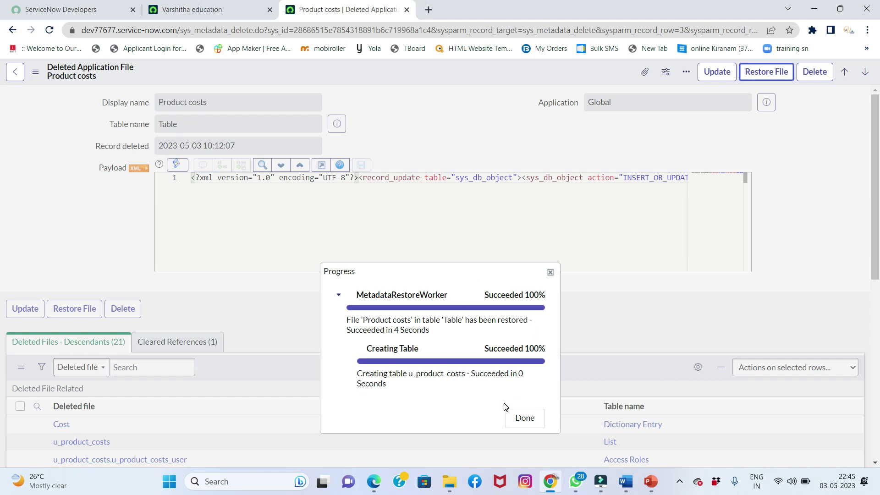
pyautogui.click(525, 417)
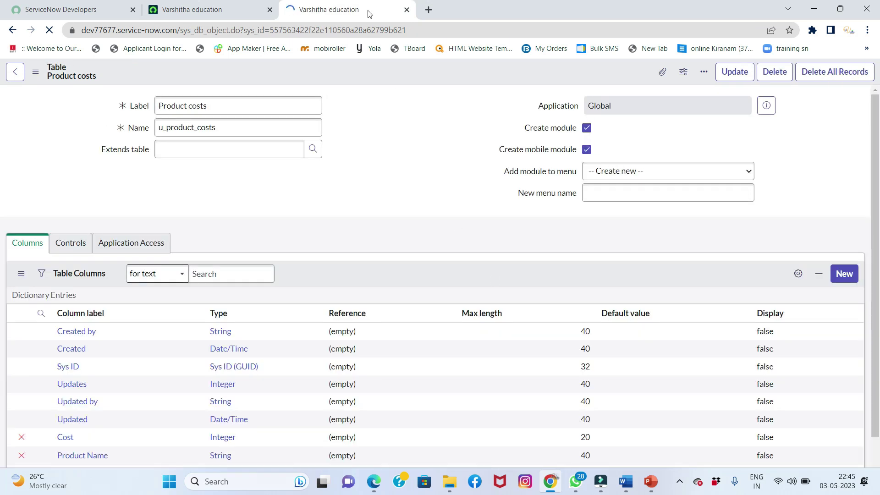
# In the other ServiceNow tab, clear the navigator filter and reload to show Record not found.
pyautogui.click(246, 17)
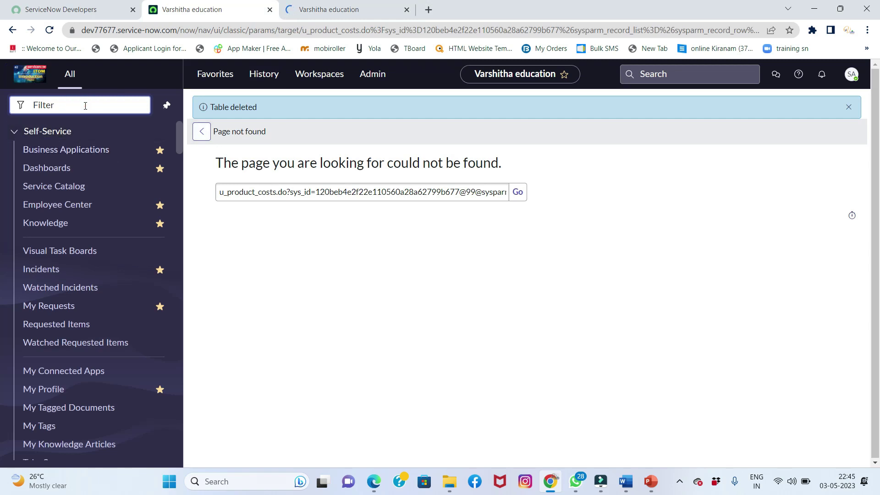
pyautogui.write('pro')
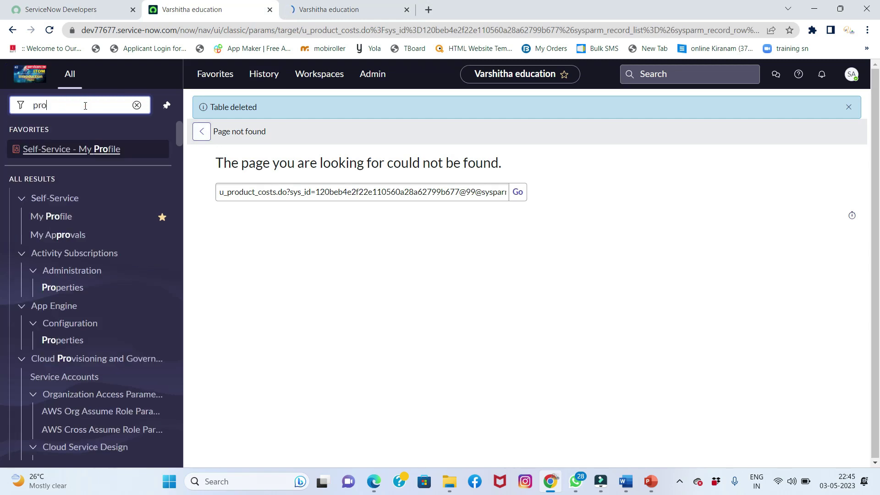
pyautogui.write('ducts')
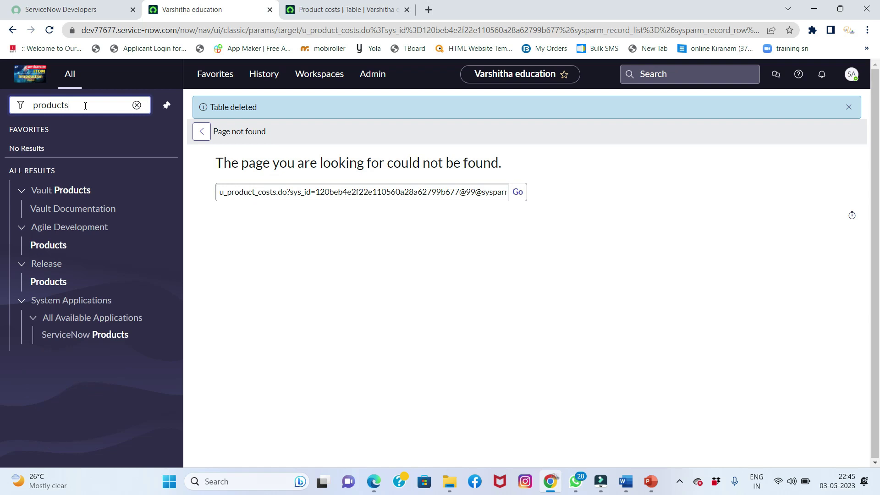
pyautogui.press('BackSpace')
pyautogui.write('co')
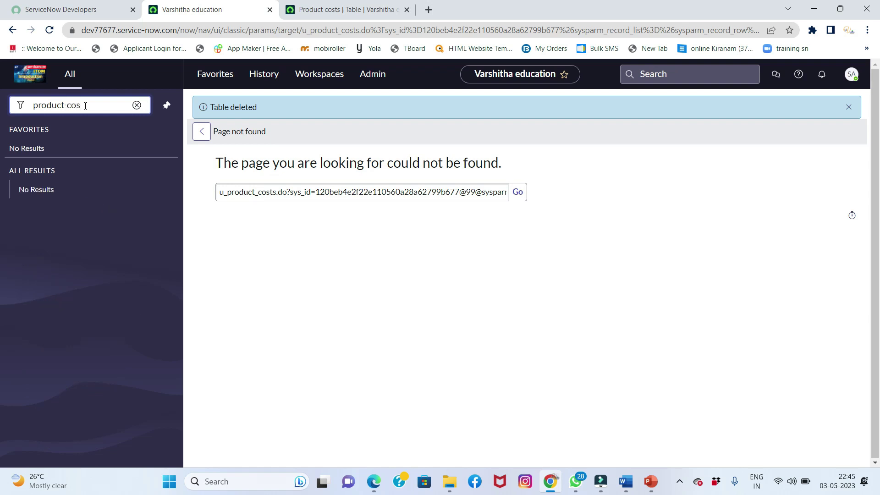
pyautogui.press('BackSpace')
pyautogui.press('BackSpace')
pyautogui.press('BackSpace')
pyautogui.press('BackSpace')
pyautogui.press('BackSpace')
pyautogui.press('BackSpace')
pyautogui.press('BackSpace')
pyautogui.press('BackSpace')
pyautogui.press('BackSpace')
pyautogui.press('BackSpace')
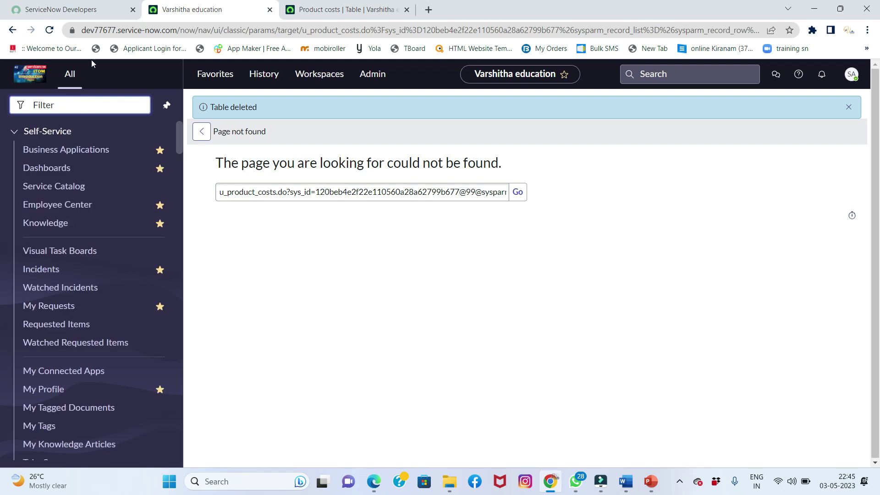
pyautogui.click(49, 30)
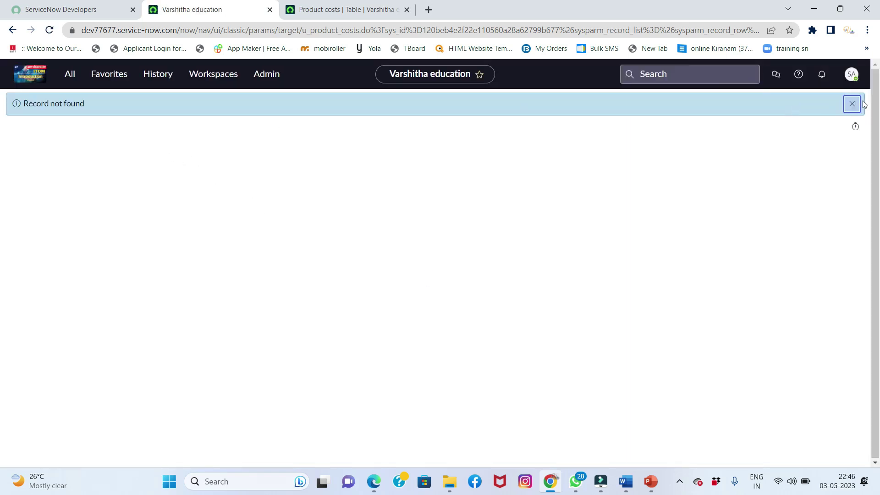
# Dismiss the notice and open System Definition > Tables, with Product costs listed first.
pyautogui.click(852, 104)
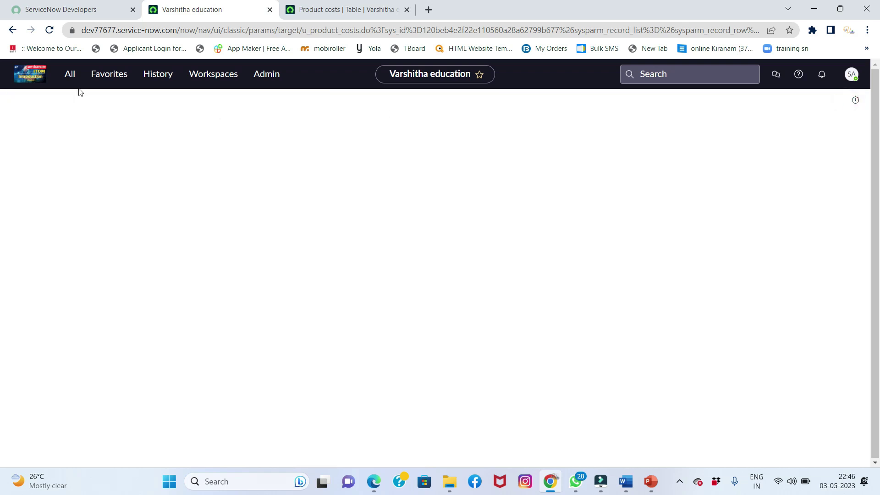
pyautogui.click(69, 73)
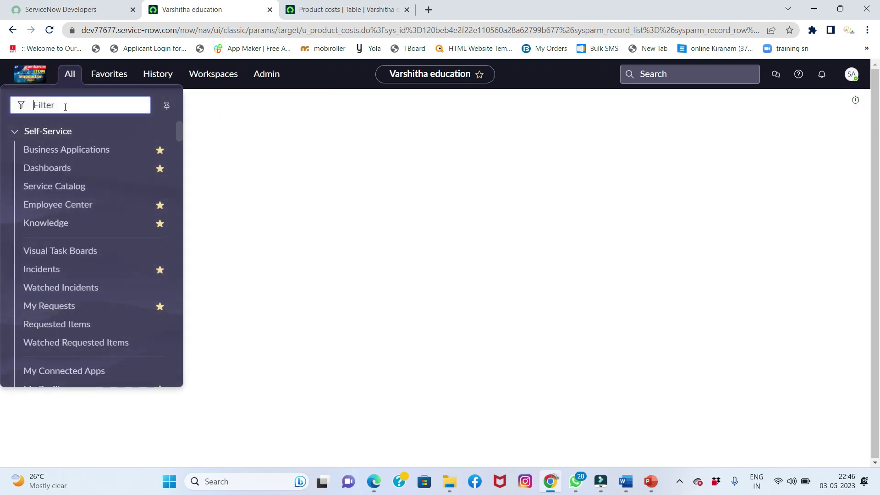
pyautogui.write('tables')
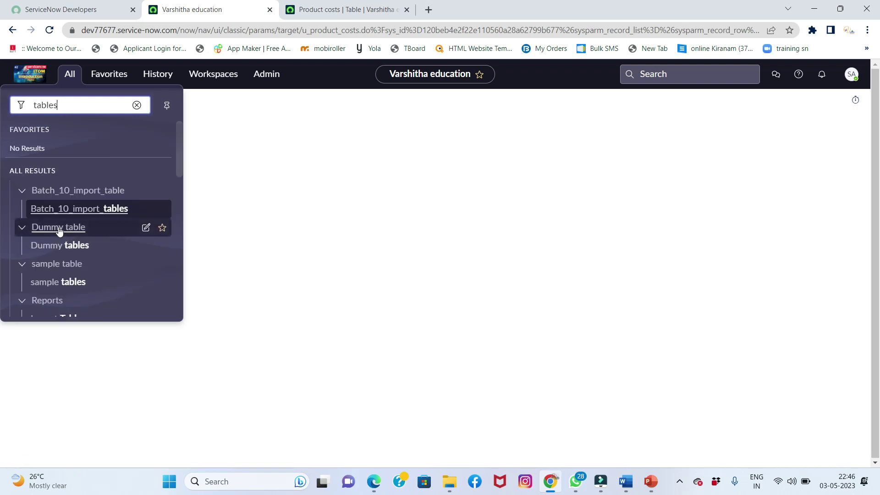
pyautogui.scroll(-3, 59, 229)
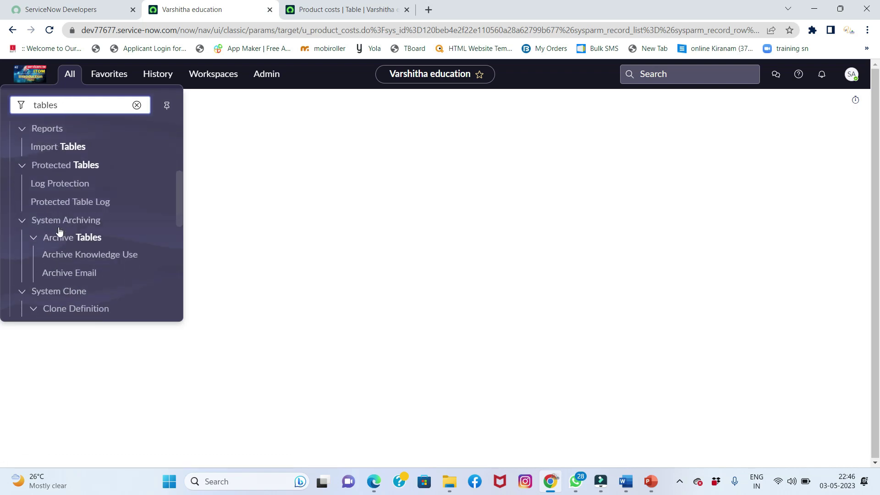
pyautogui.scroll(-3, 71, 250)
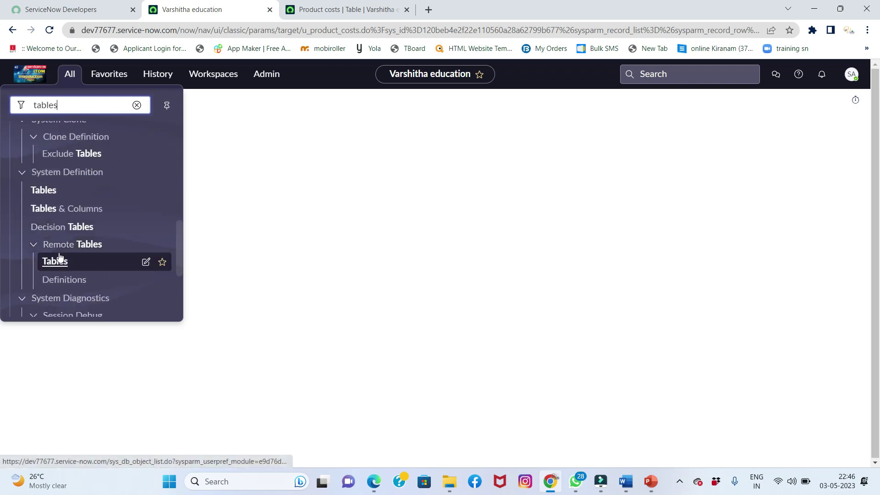
pyautogui.click(47, 190)
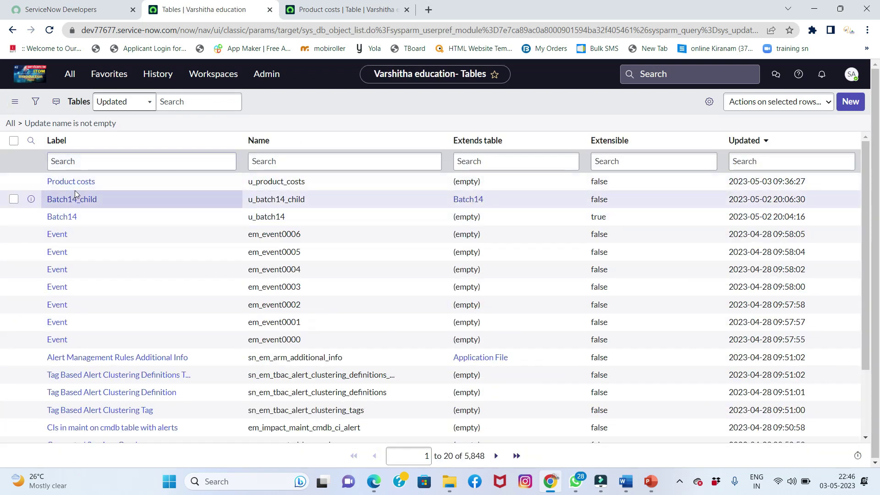
# Open the restored Product costs table and view its Cost, Product Name, Quantity and Total cost columns.
pyautogui.click(72, 186)
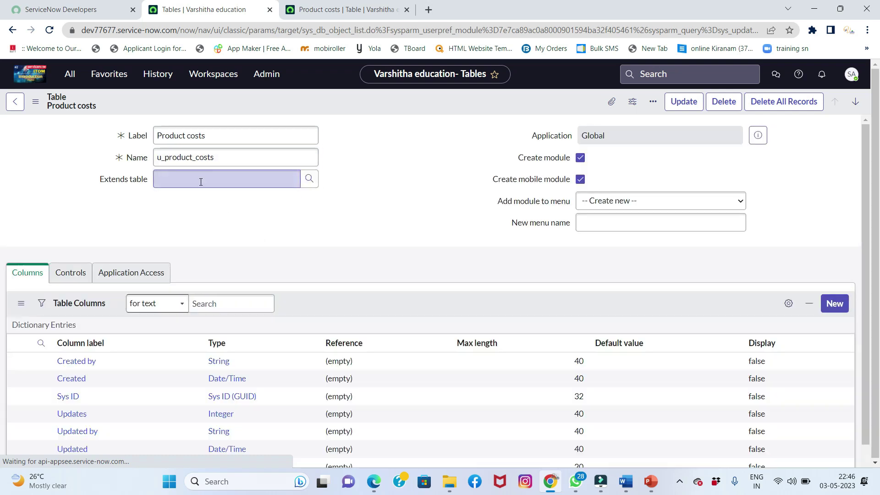
pyautogui.scroll(-2, 263, 230)
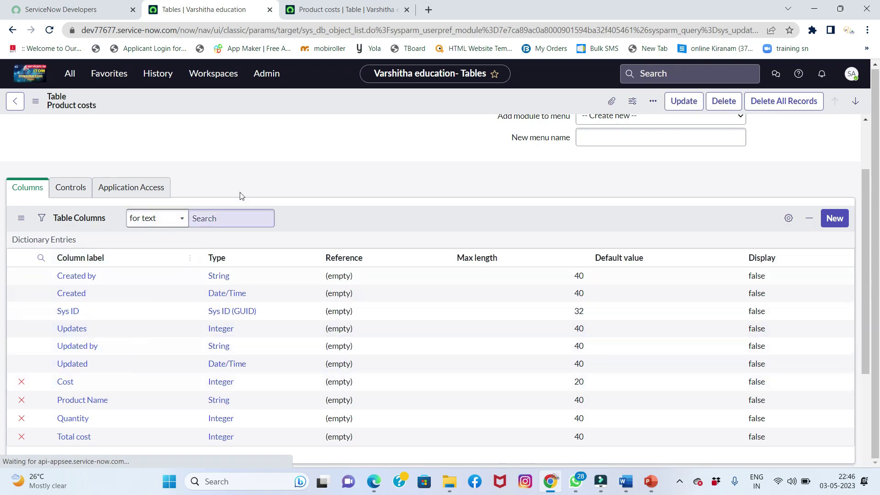
pyautogui.scroll(-5, 415, 208)
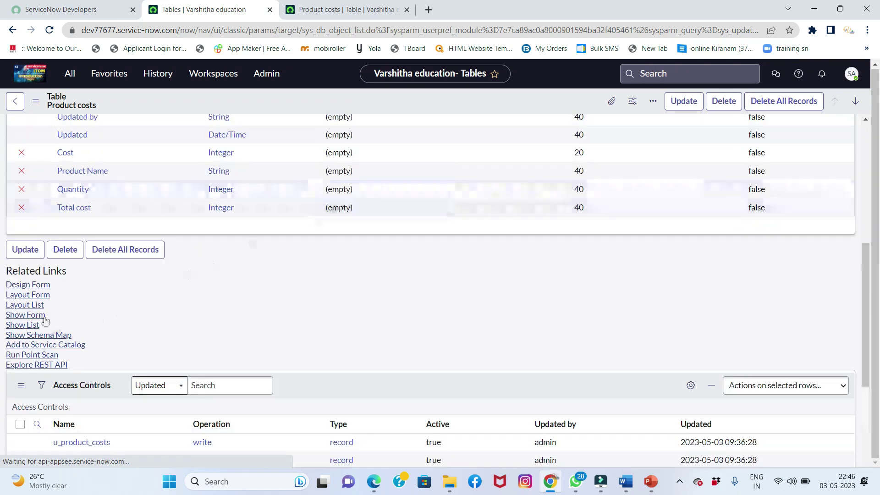